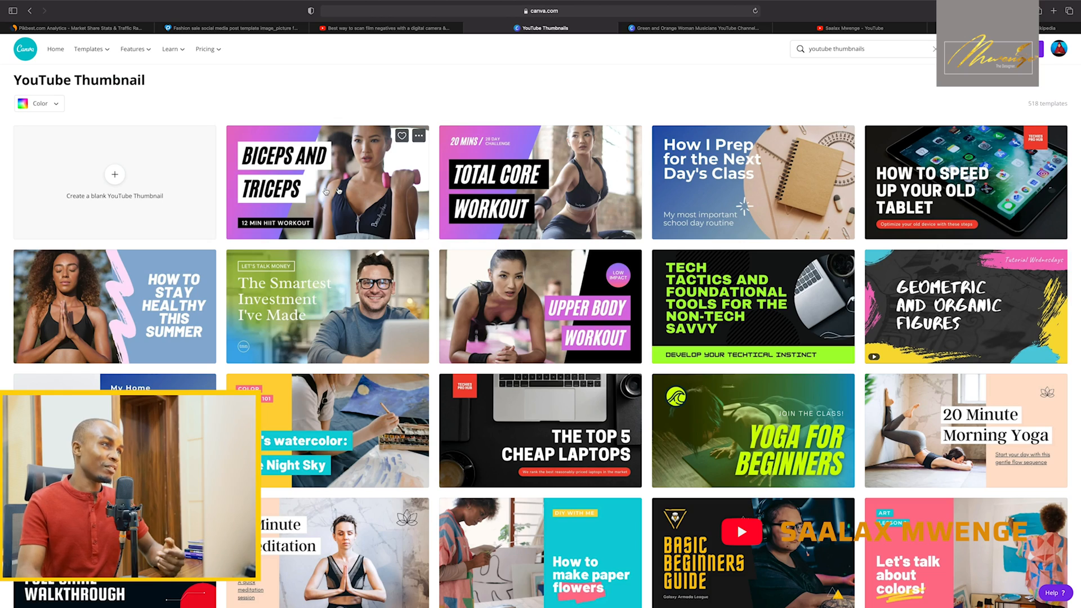
# Step: Open the "take me back" live studio version template with the blue-green circle from the YouTube thumbnail templates
pyautogui.scroll(-12, 433, 174)
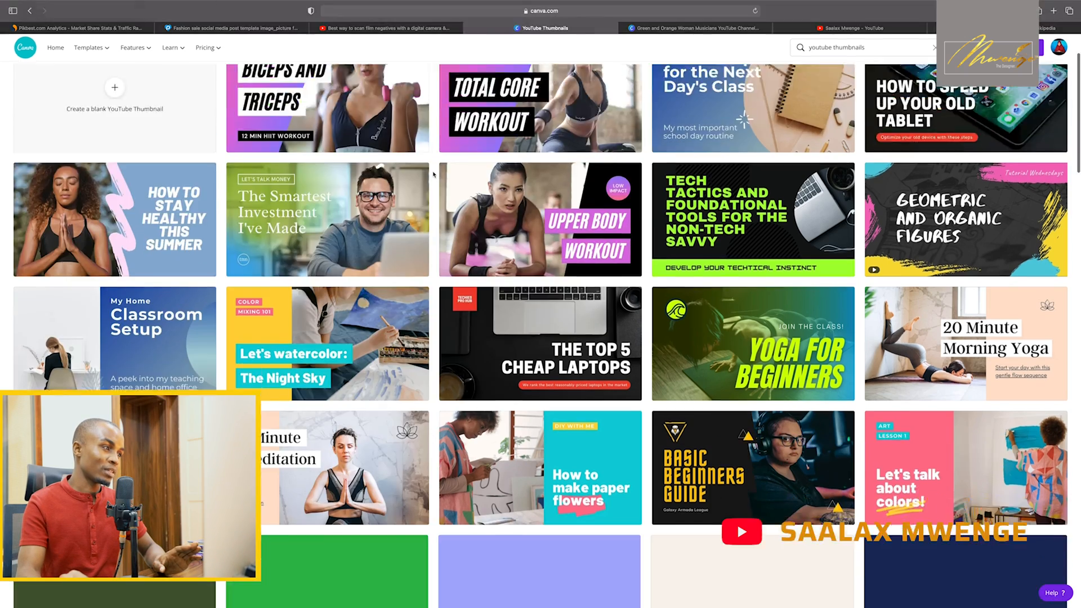
pyautogui.scroll(-5, 434, 174)
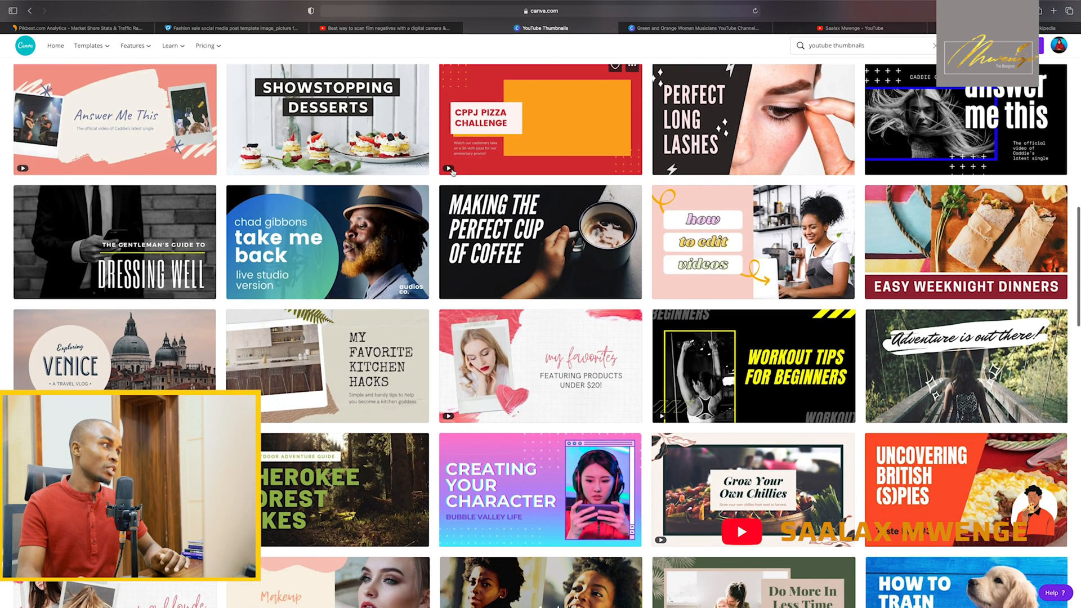
pyautogui.click(371, 232)
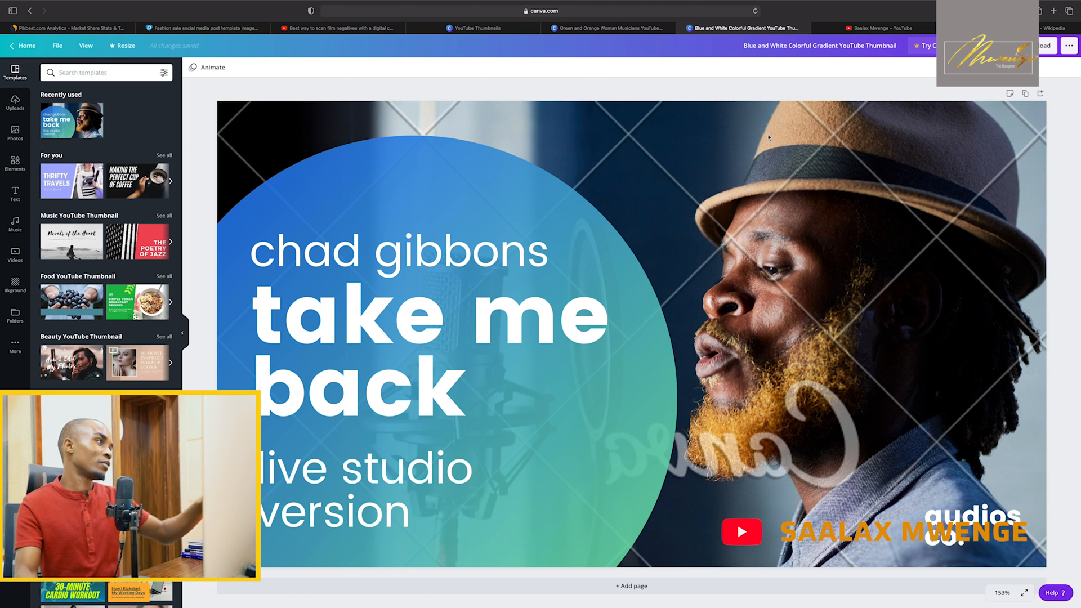
# Step: Replace the thumbnail's background portrait with the stock photo of fried egg, baked beans and bread
pyautogui.click(15, 133)
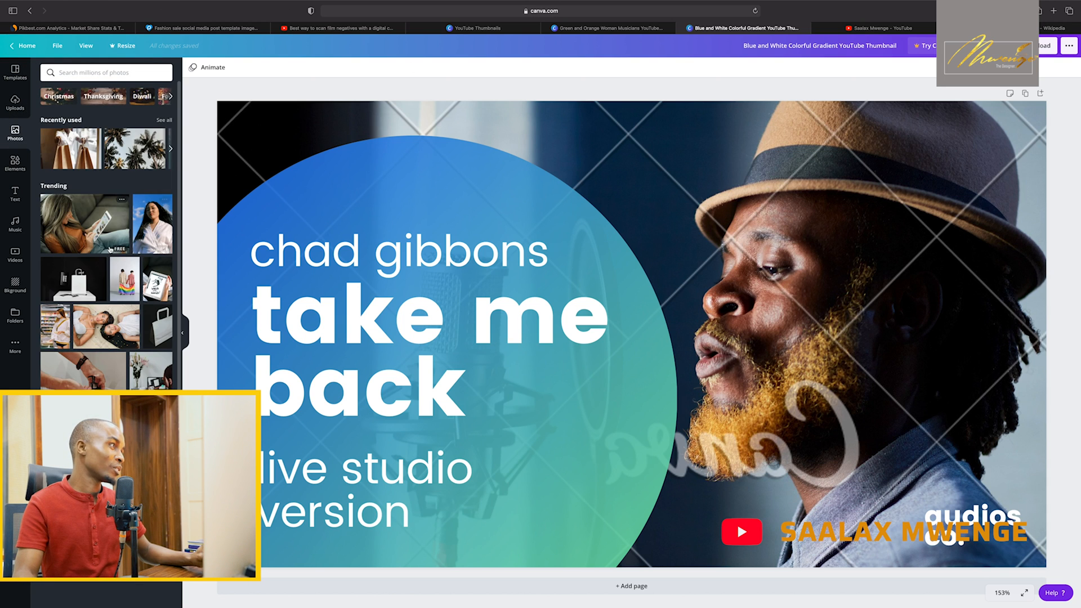
pyautogui.scroll(-5, 86, 245)
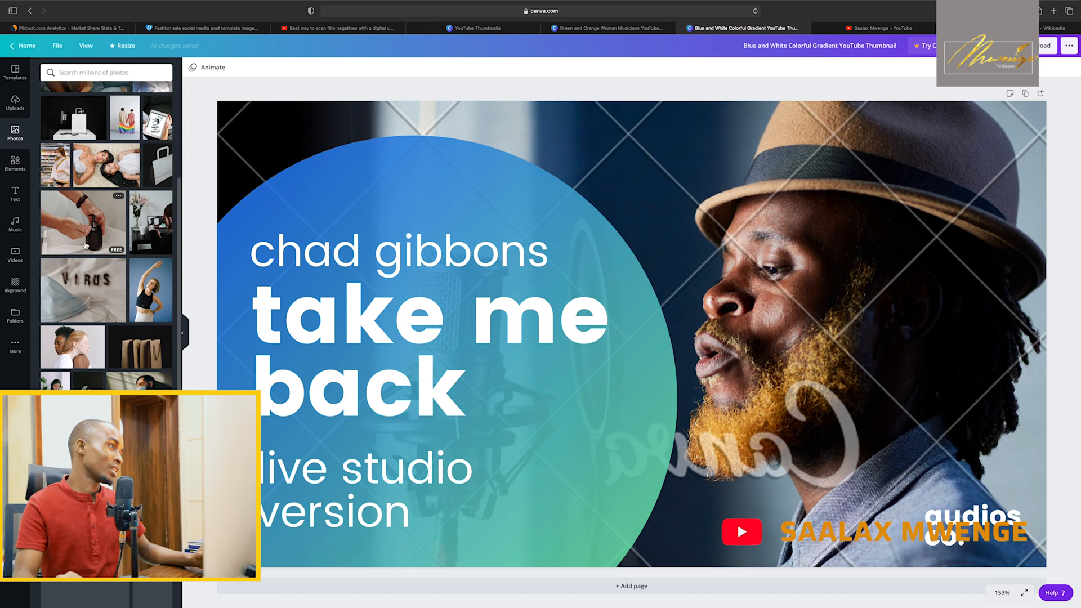
pyautogui.scroll(-4, 85, 245)
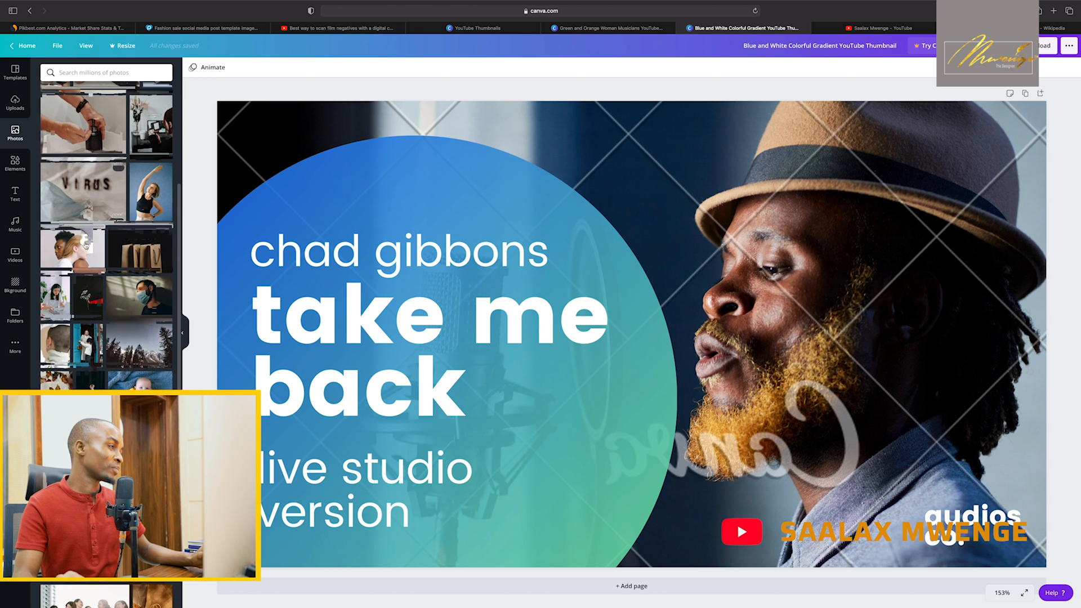
pyautogui.scroll(-6, 86, 245)
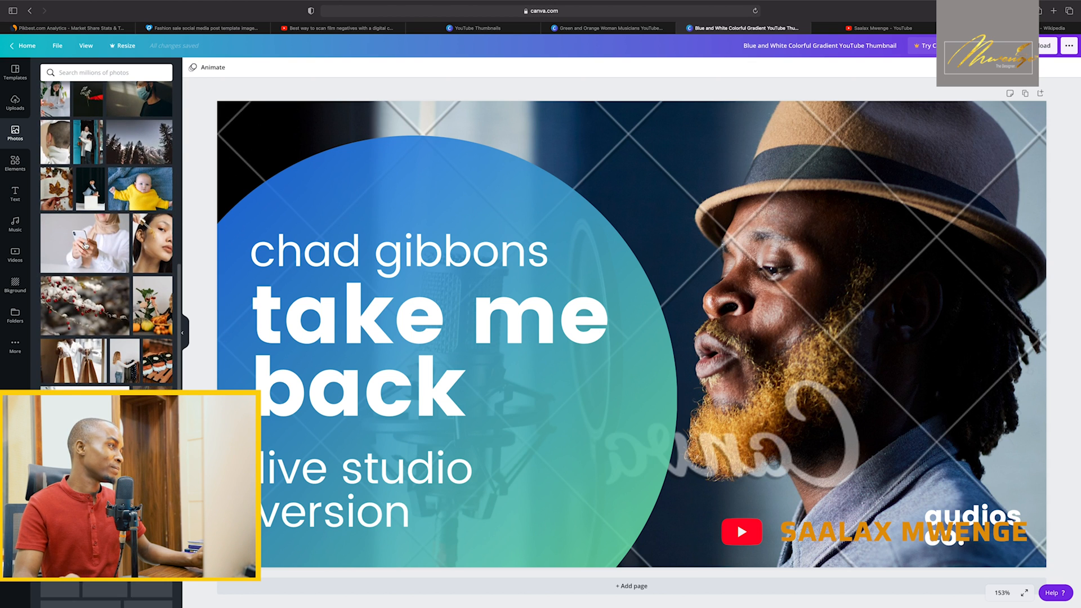
pyautogui.scroll(-5, 85, 245)
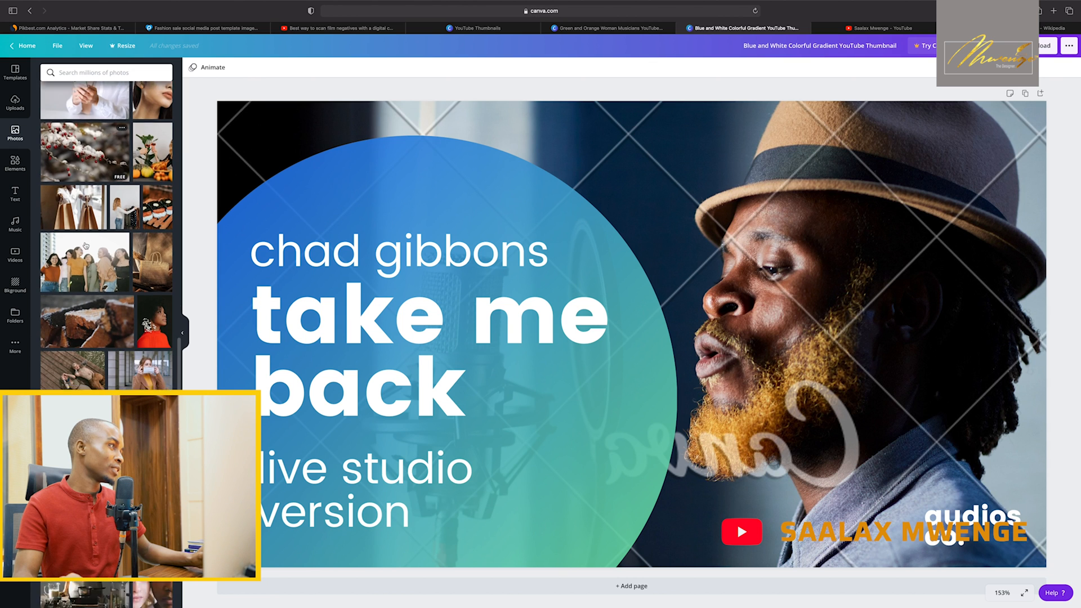
pyautogui.moveTo(86, 244); pyautogui.dragTo(452, 130)
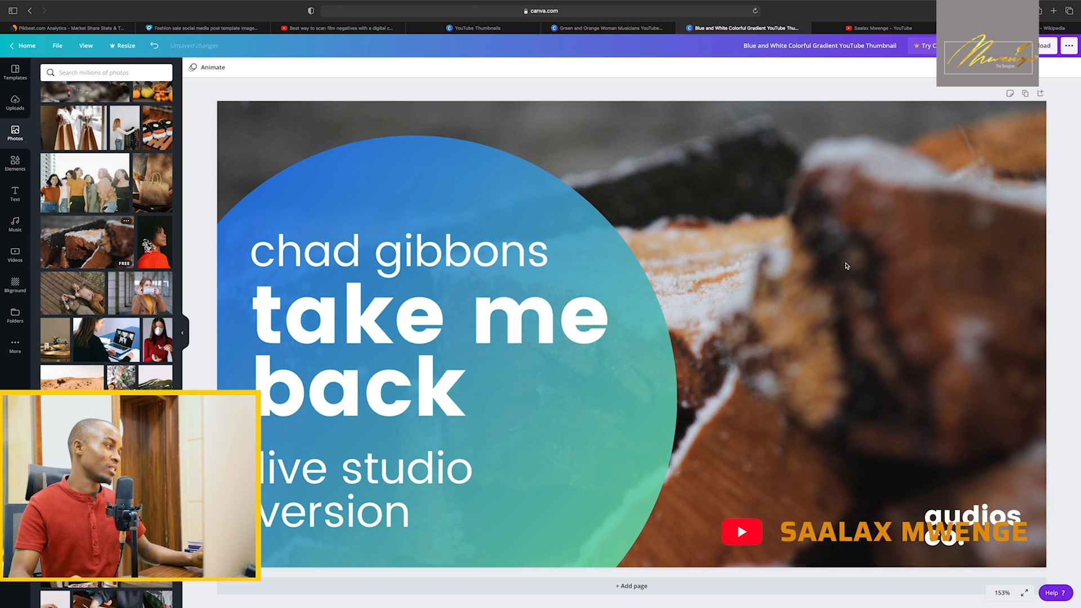
pyautogui.moveTo(67, 450); pyautogui.dragTo(242, 130)
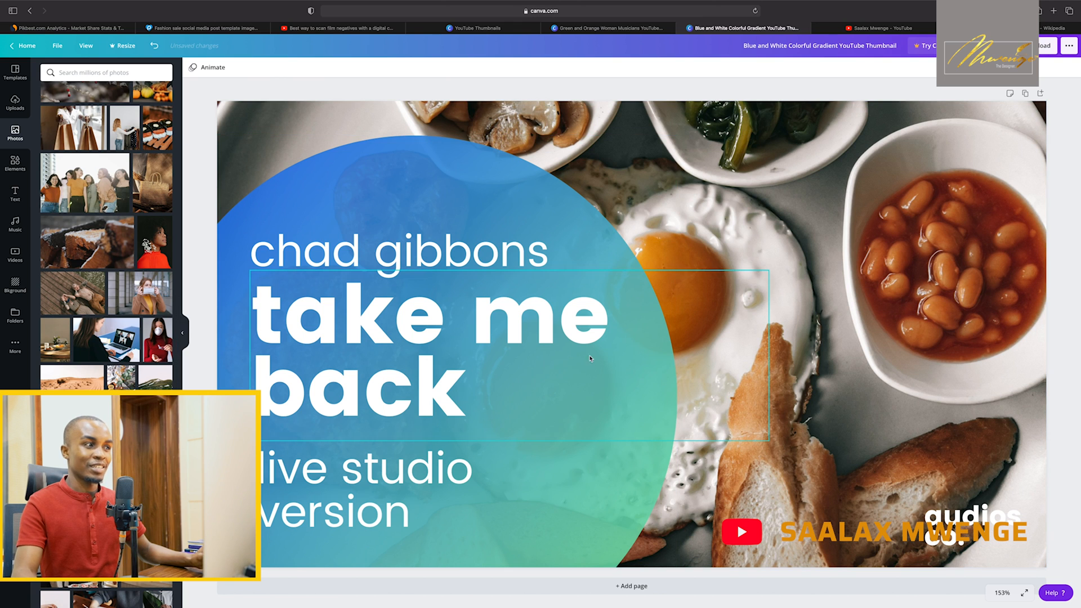
# Step: Change the green end of the circle's gradient to the default bright red
pyautogui.click(442, 197)
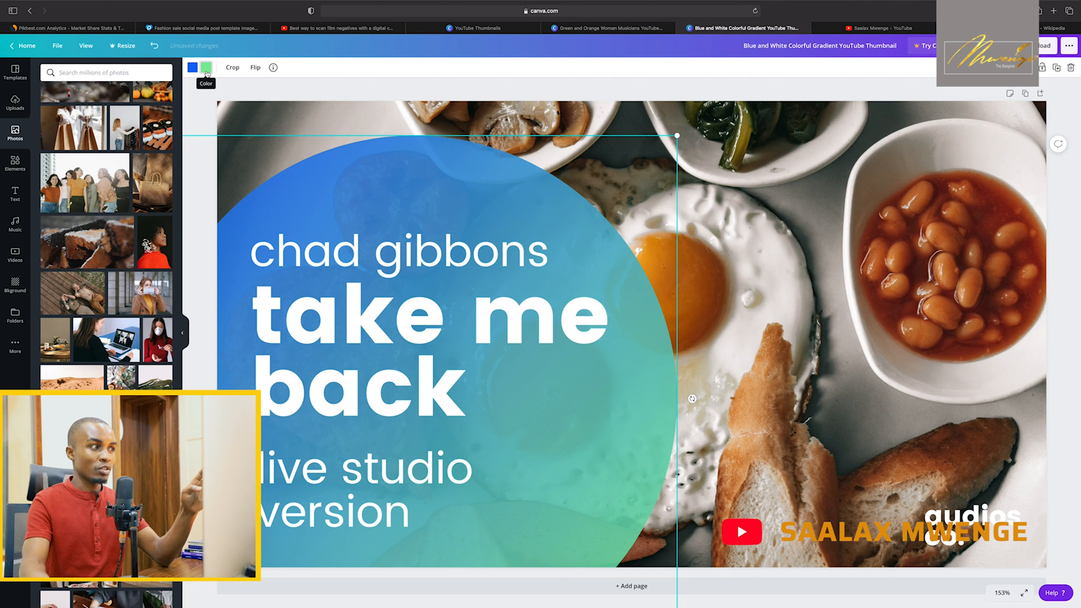
pyautogui.click(206, 67)
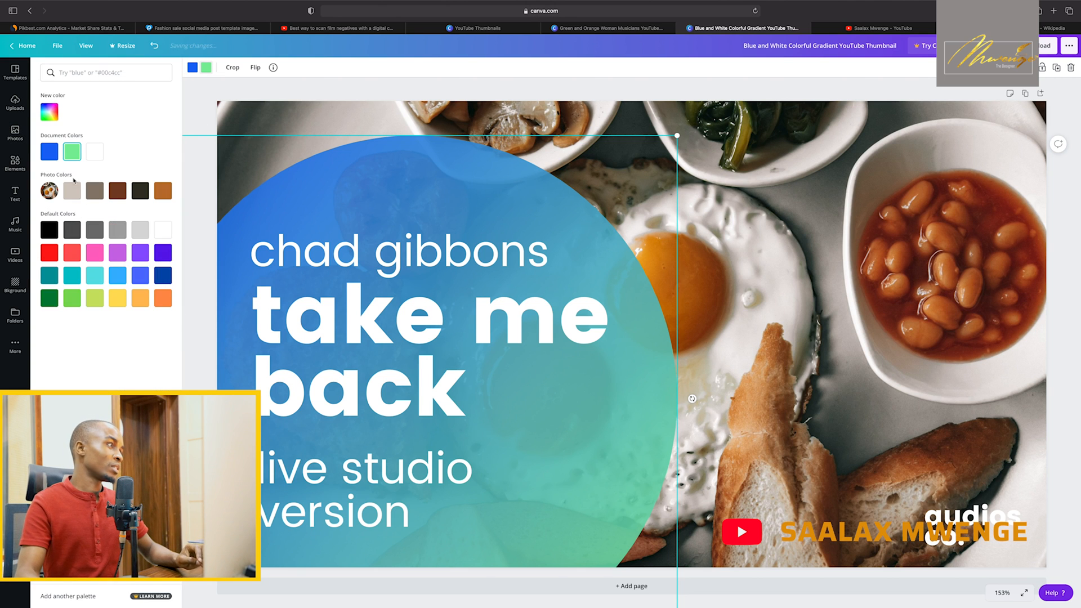
pyautogui.click(49, 253)
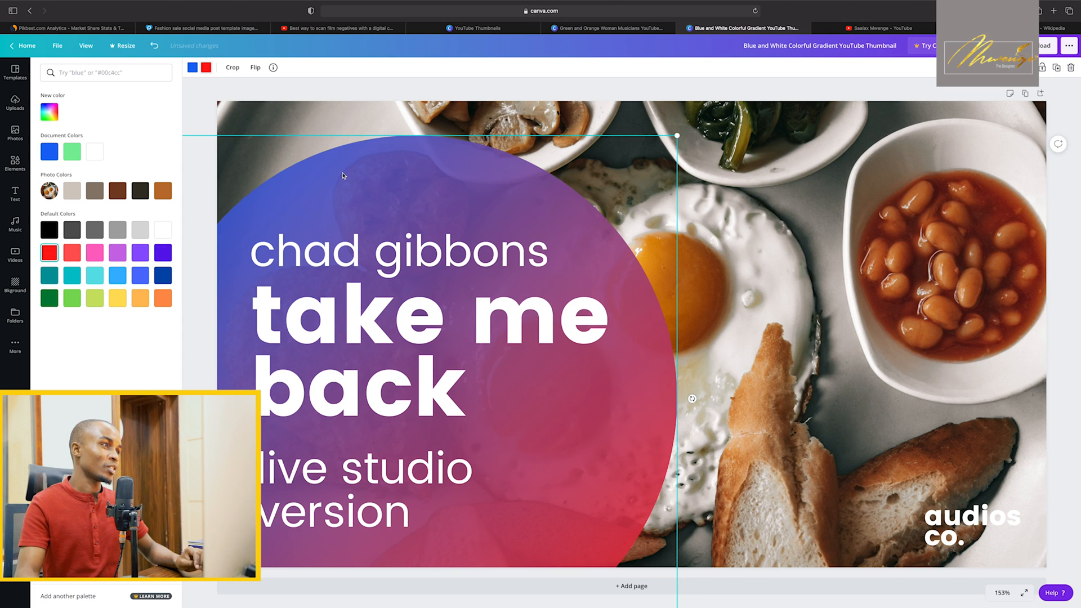
pyautogui.click(394, 93)
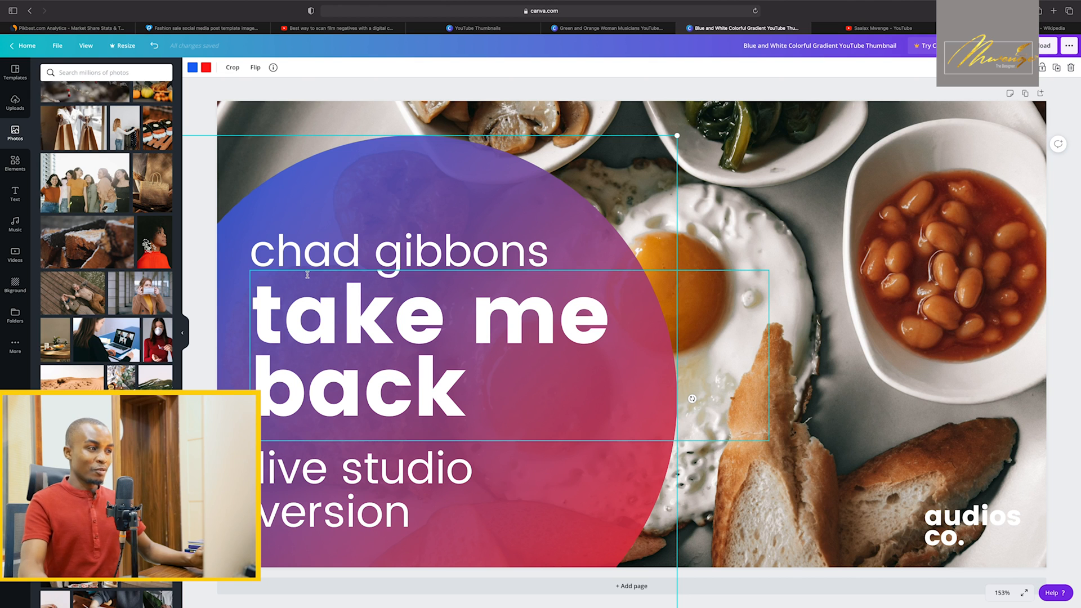
# Step: Replace the large bold headline text with "Healthy meal."
pyautogui.click(404, 256)
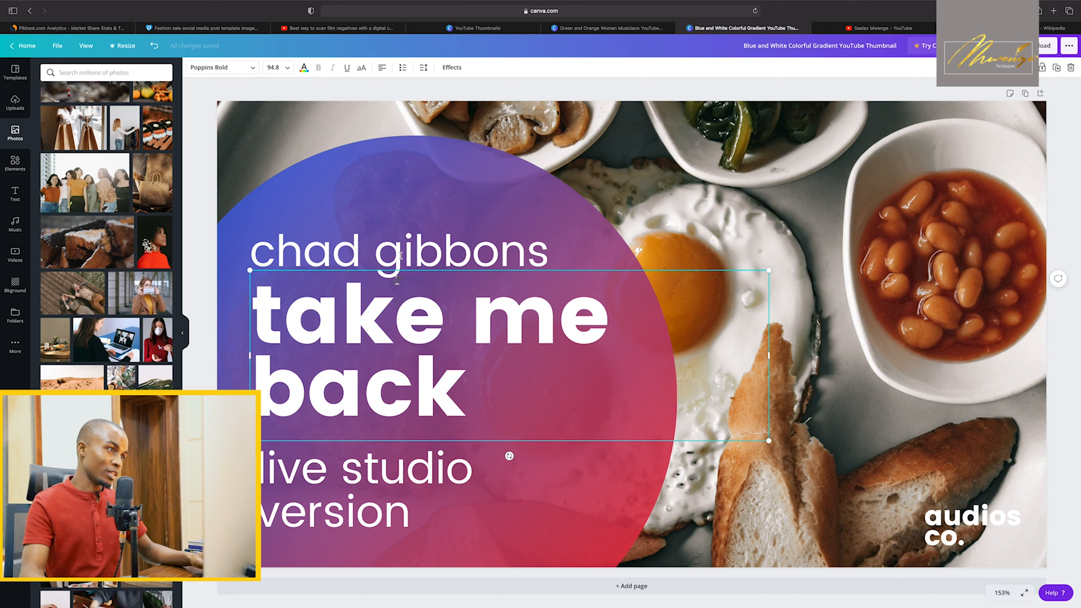
pyautogui.scroll(2, 401, 321)
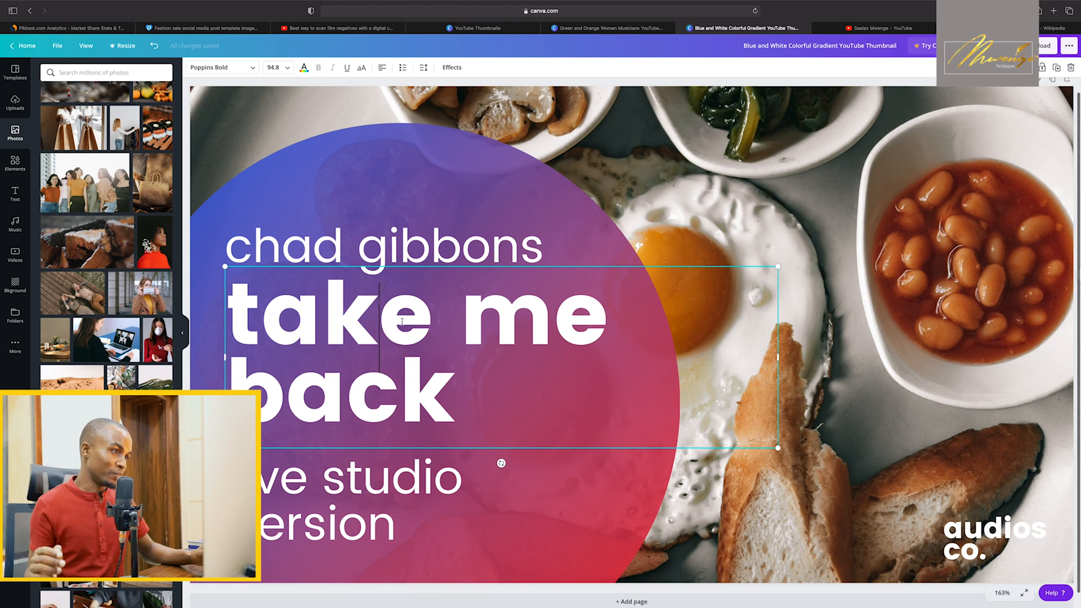
pyautogui.press('super+a')
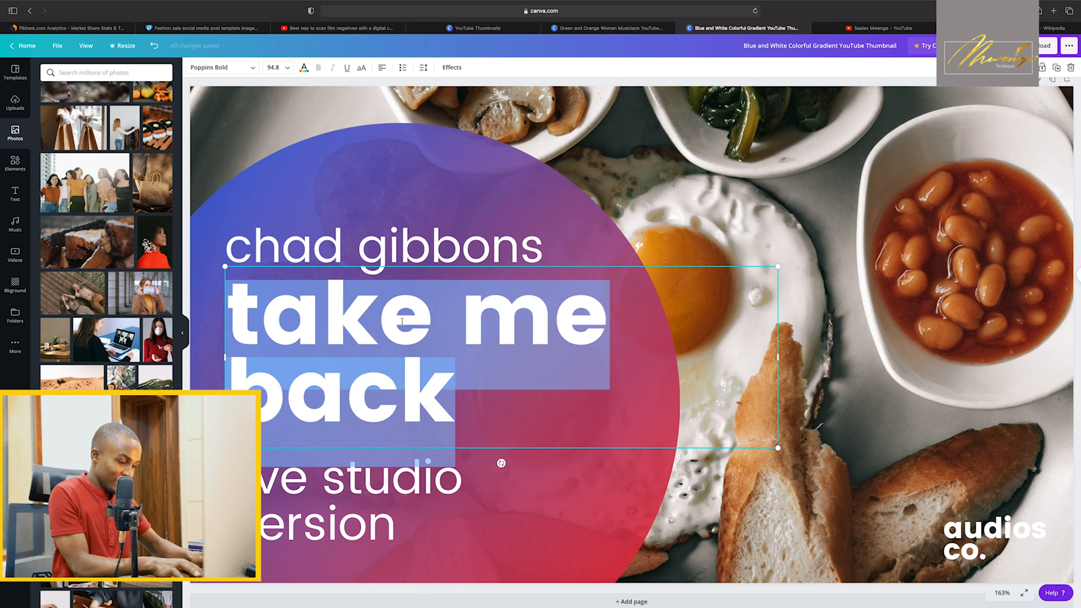
pyautogui.write('Healthy meal')
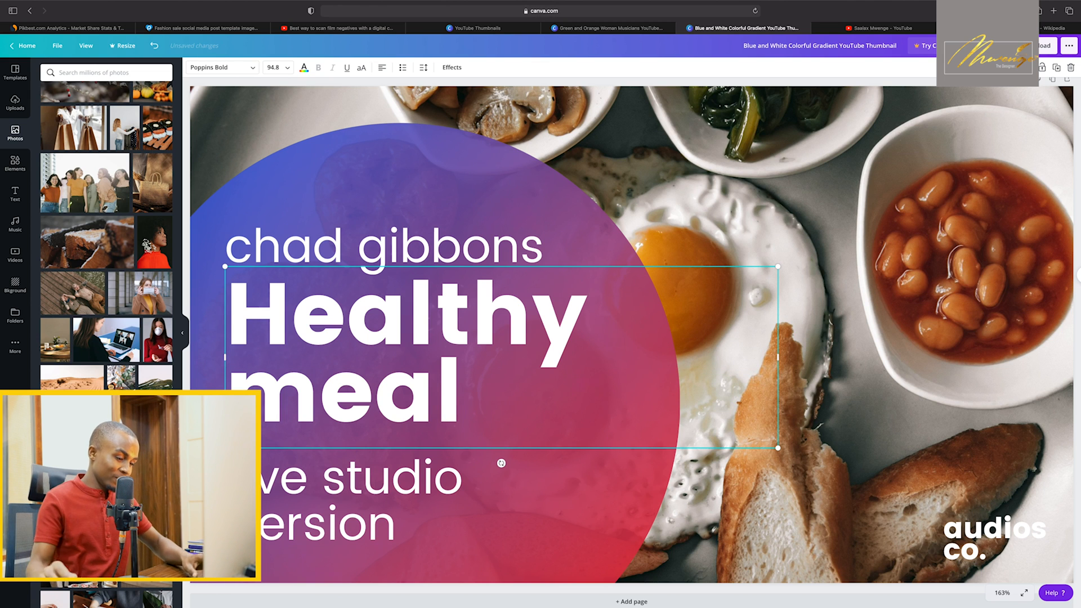
pyautogui.write('.')
# Step: Replace the "live studio version" text below the headline with "Family Recipe Guide"
pyautogui.click(269, 497)
pyautogui.doubleClick(269, 497)
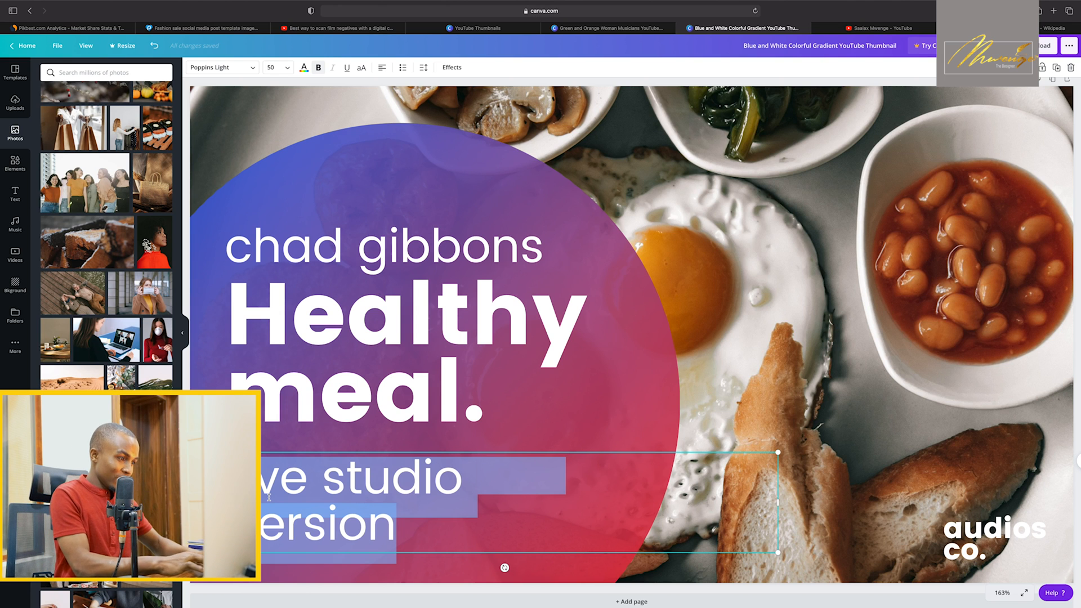
pyautogui.press('BackSpace')
pyautogui.write('family')
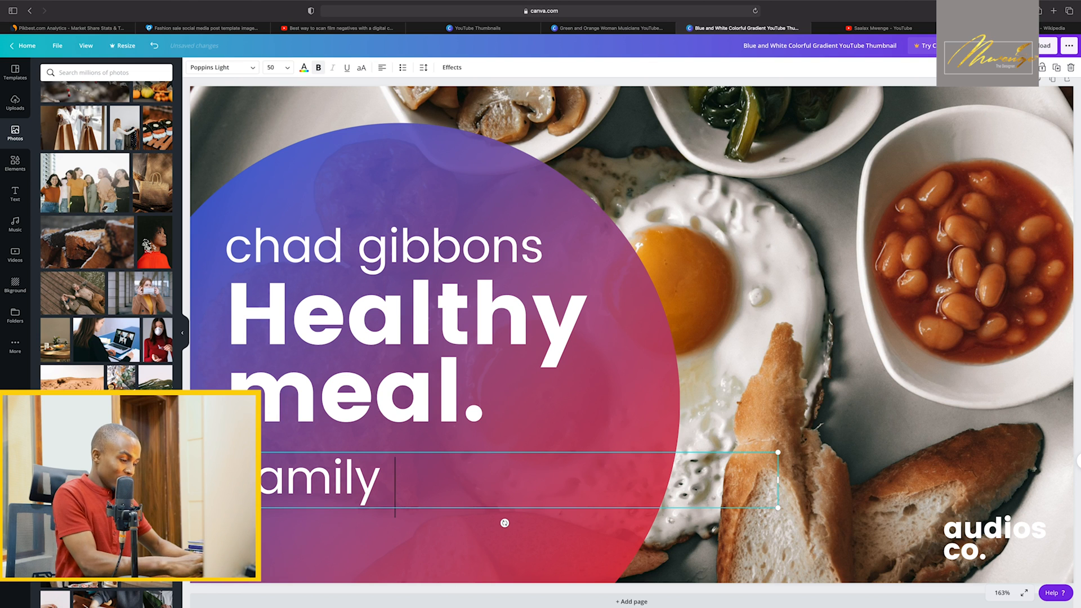
pyautogui.write(' Recu')
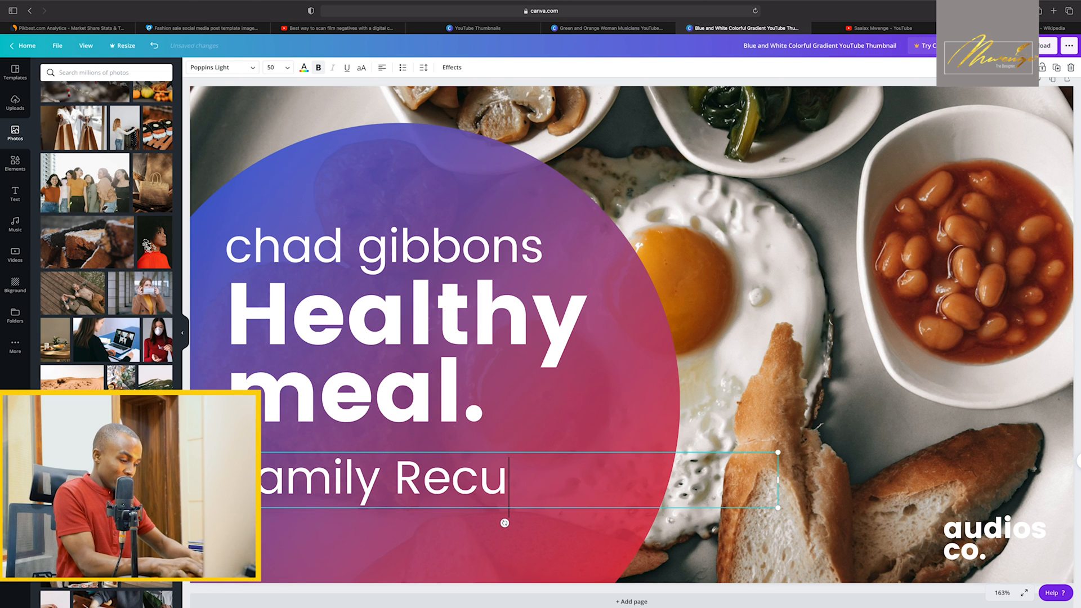
pyautogui.write('oe')
pyautogui.press('BackSpace')
pyautogui.press('BackSpace')
pyautogui.press('BackSpace')
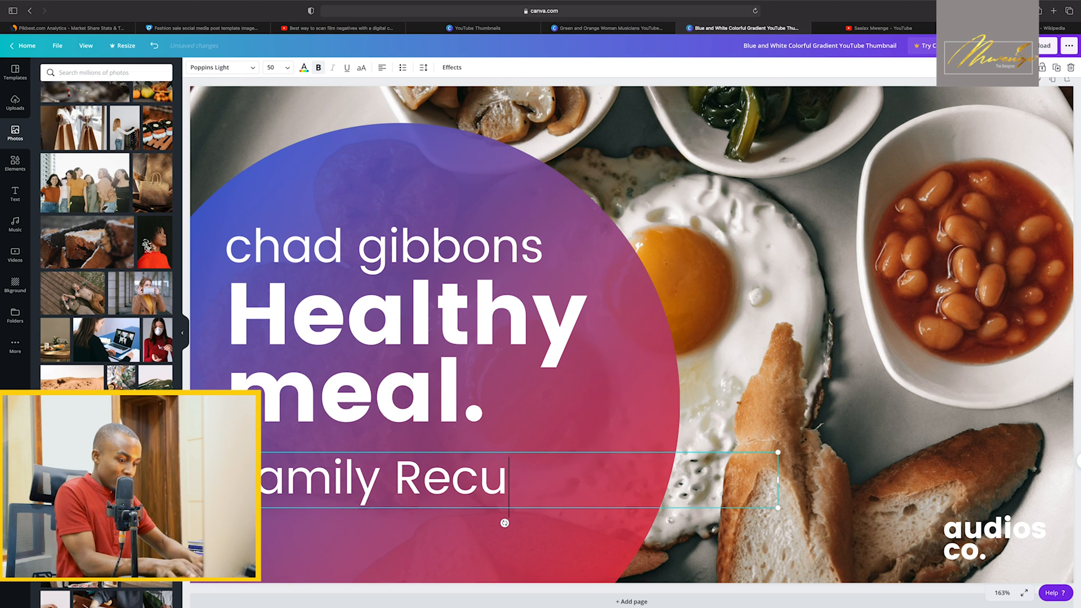
pyautogui.write('ipe')
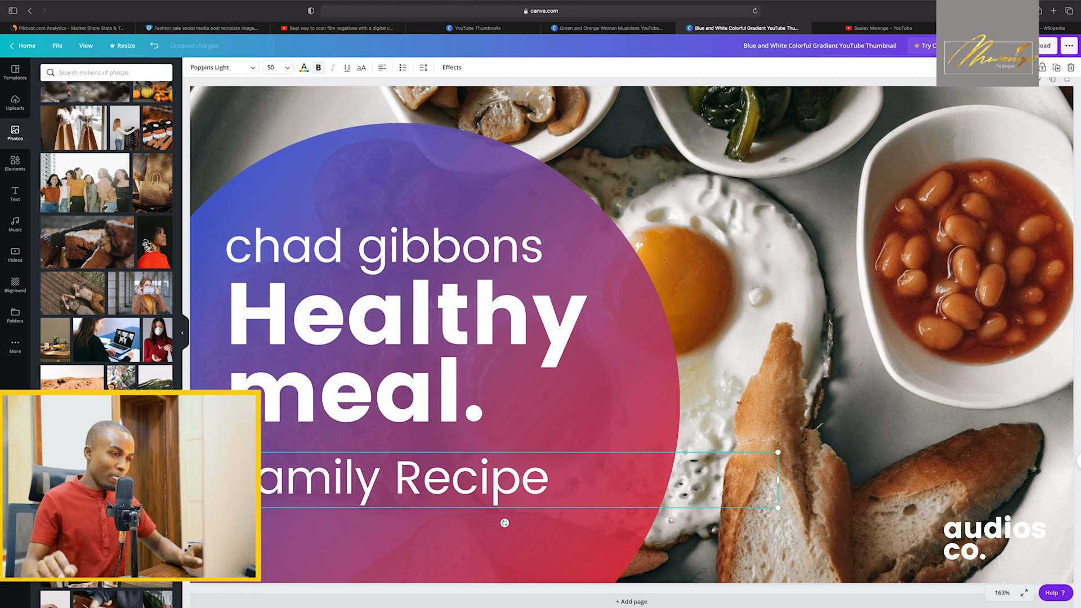
pyautogui.write(' G')
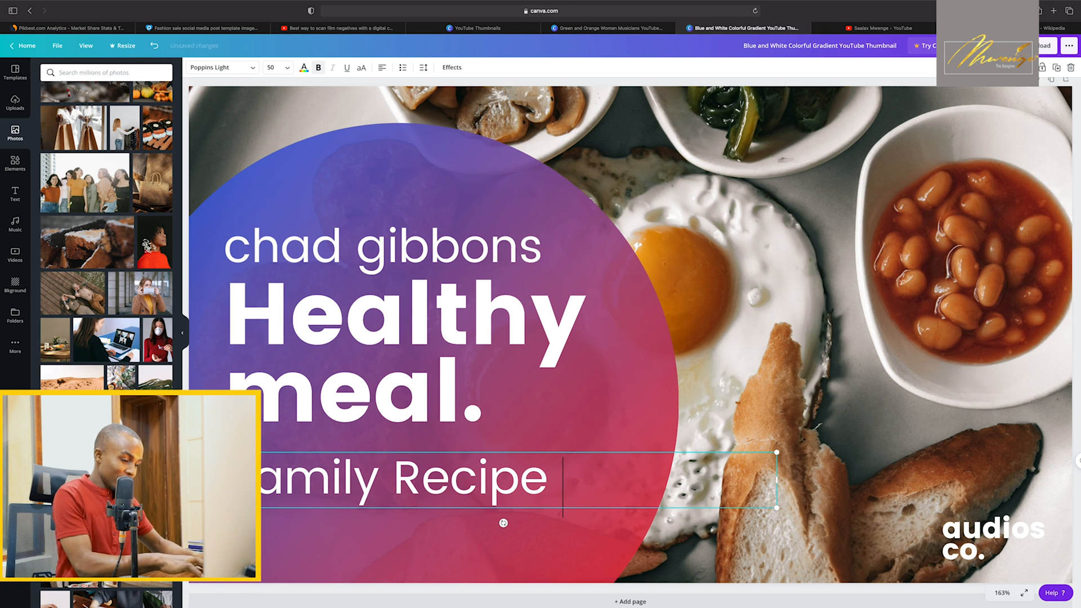
pyautogui.write('uide')
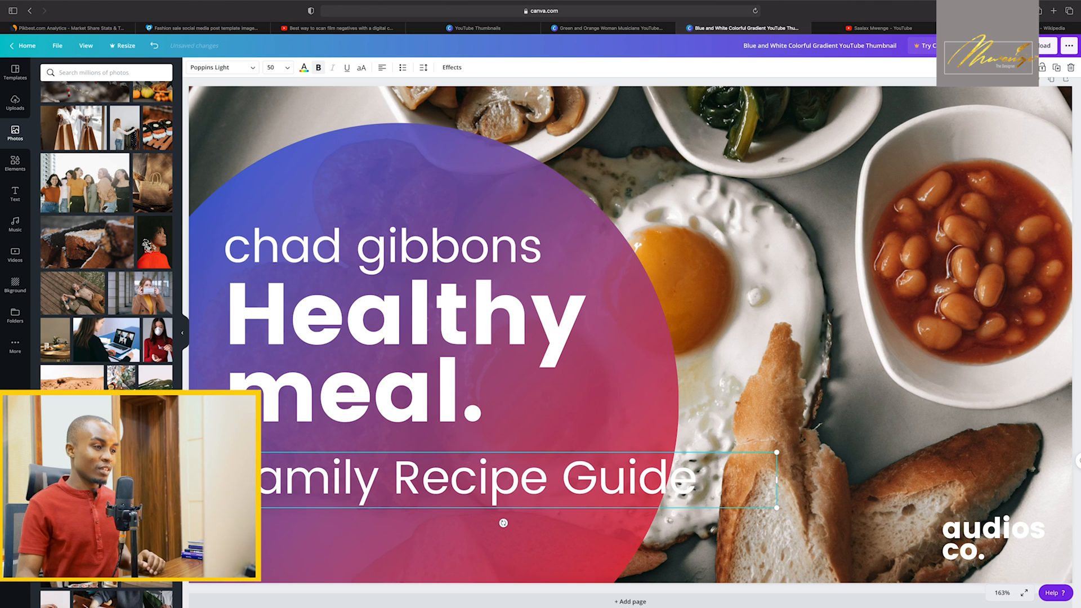
# Step: Replace the artist name line above the headline with "How to prepare a"
pyautogui.click(455, 249)
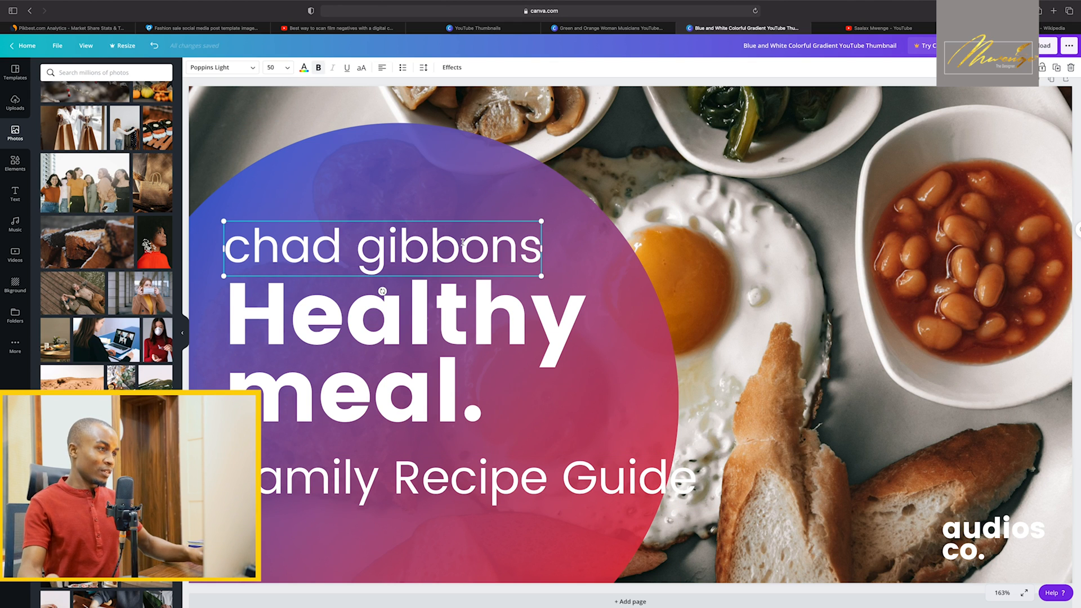
pyautogui.doubleClick(462, 242)
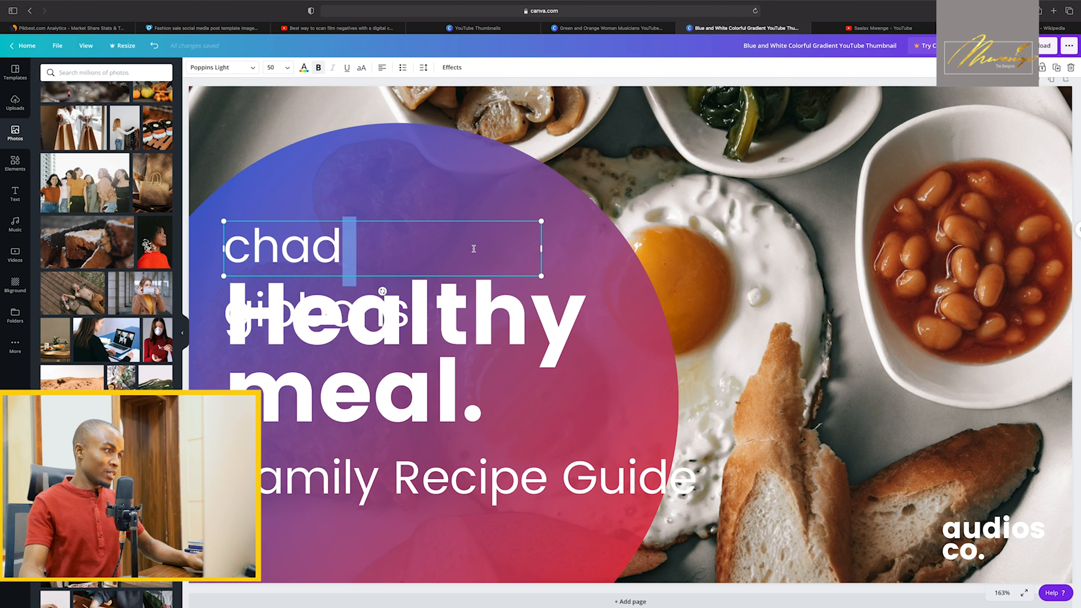
pyautogui.press('super+a')
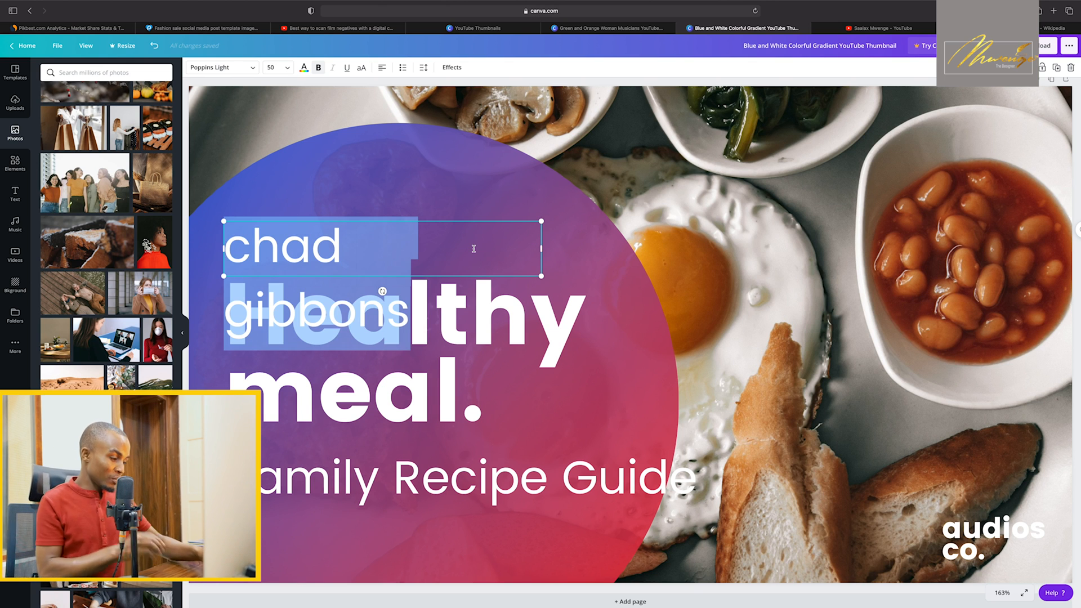
pyautogui.write('How to')
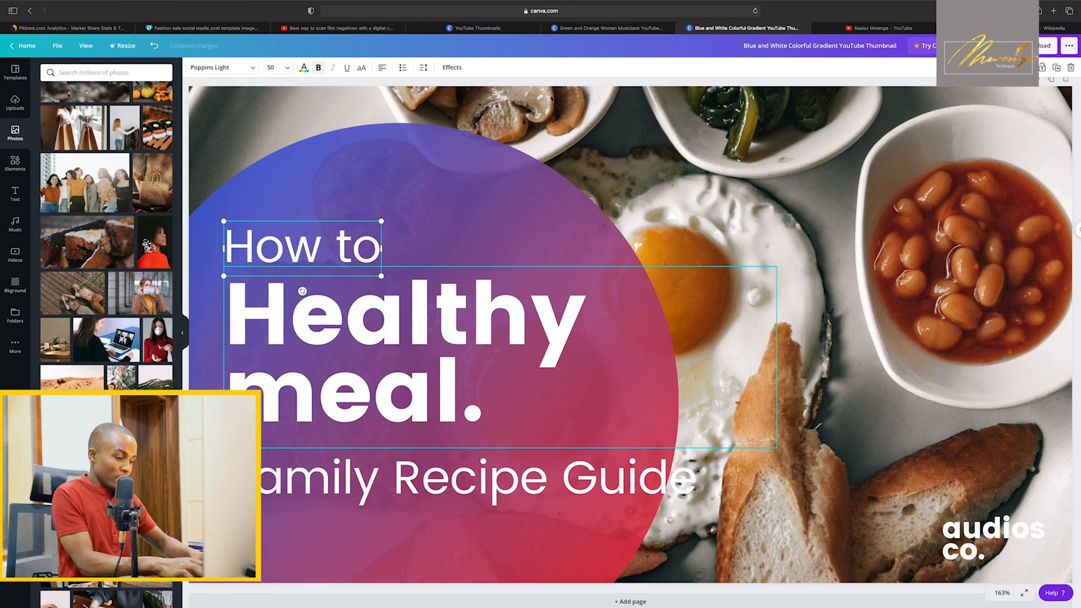
pyautogui.write(' prepar')
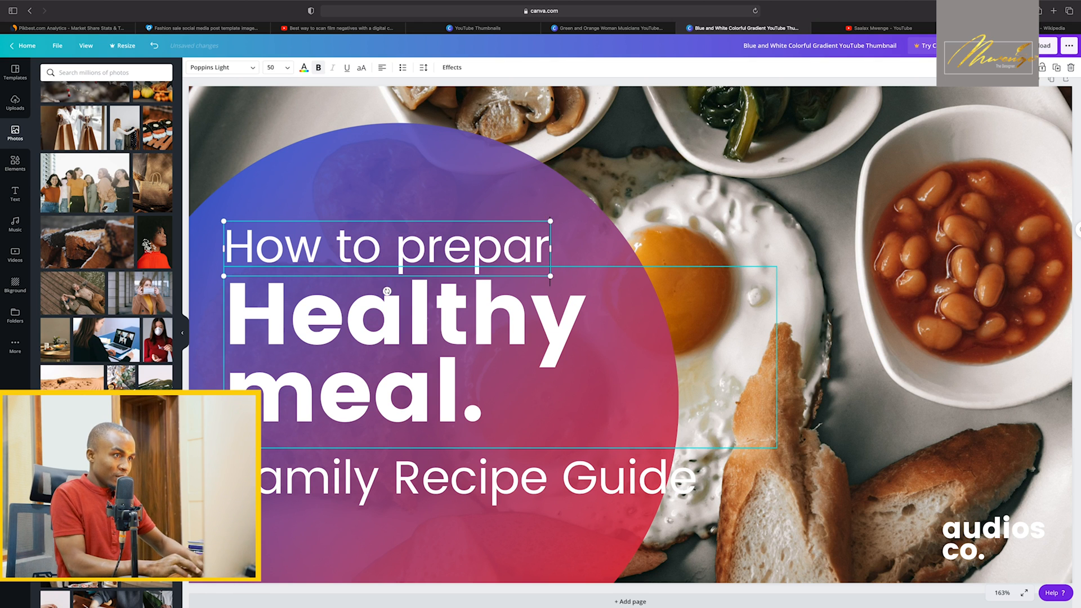
pyautogui.write('e')
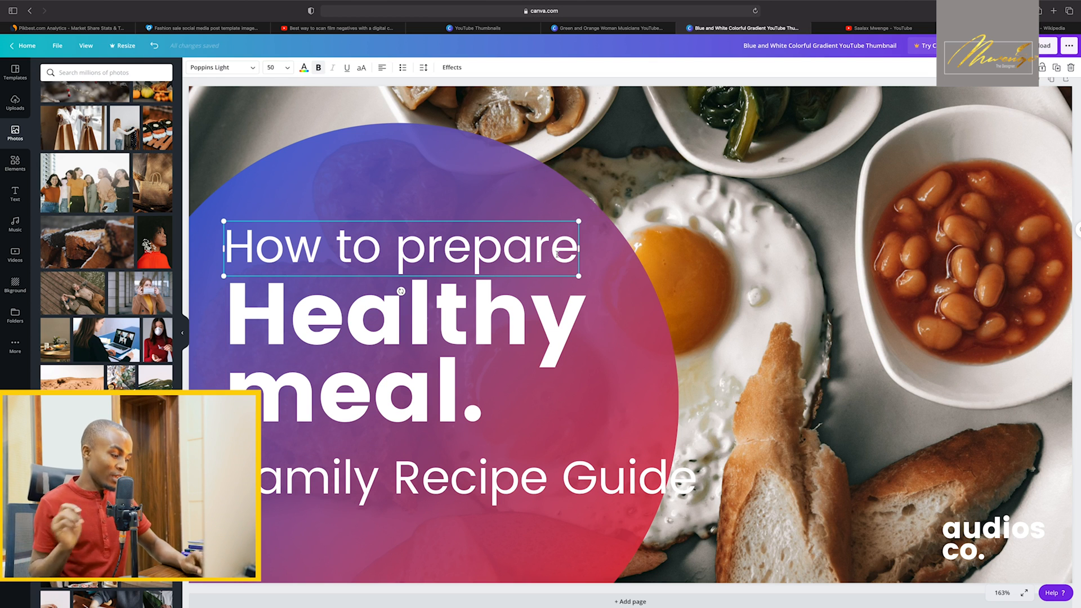
pyautogui.write(' a')
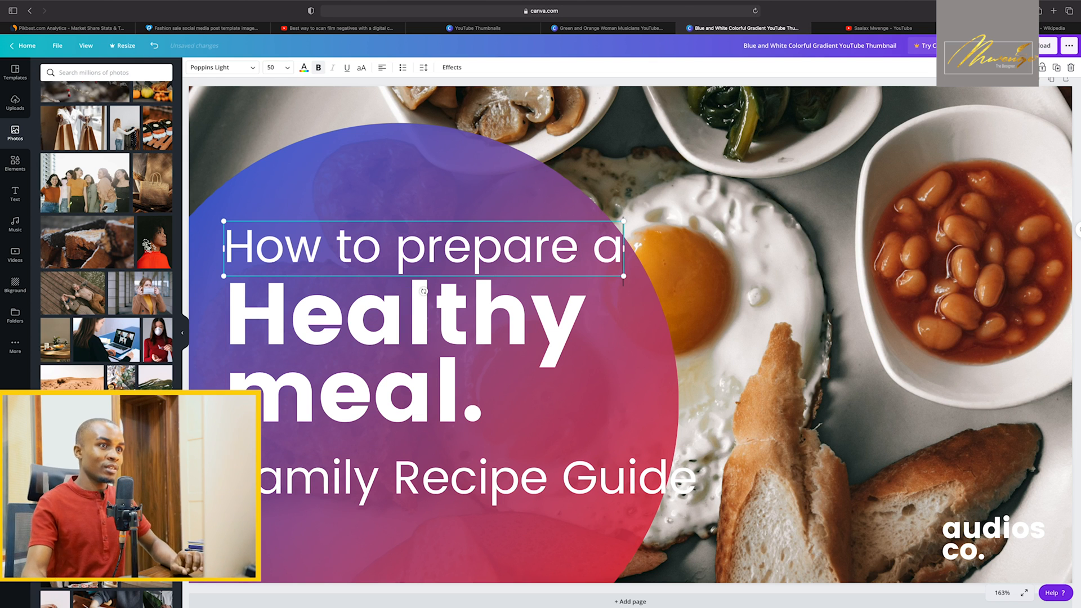
pyautogui.click(754, 189)
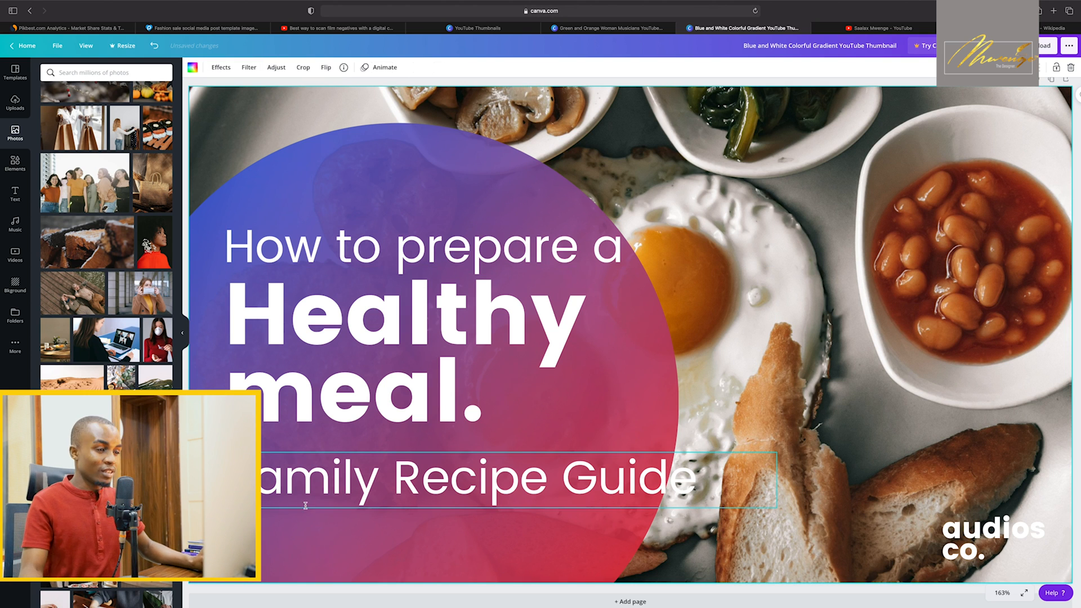
# Step: Shrink the subtitle below the headline to font size 43 and place it inside the circle, close under "meal."
pyautogui.click(495, 490)
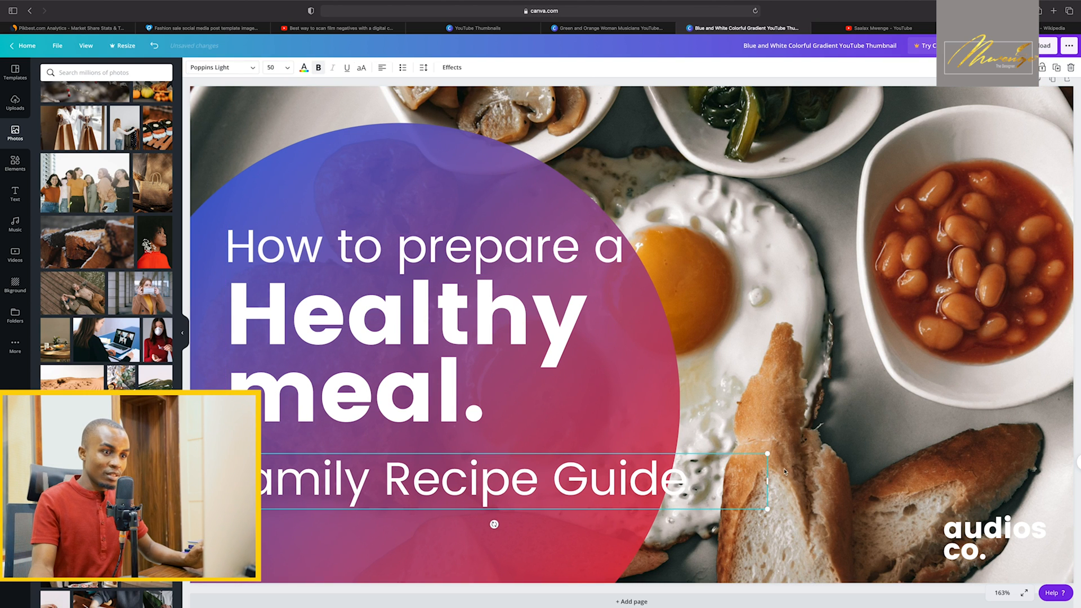
pyautogui.moveTo(768, 479); pyautogui.dragTo(583, 470)
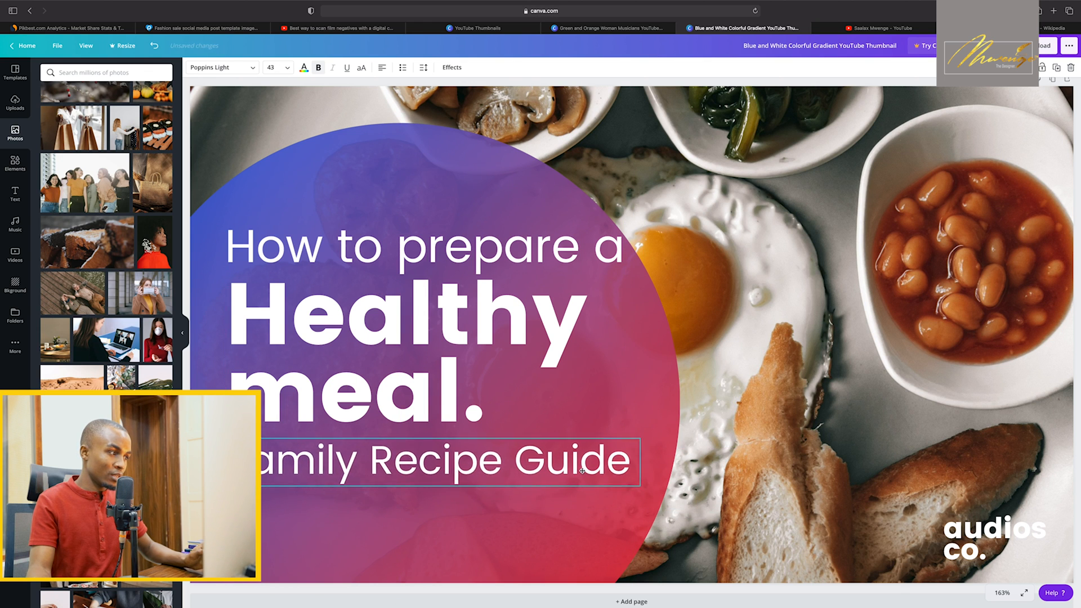
# Step: Add a second page to the design and apply the "How I Started a Business at 21" YouTube thumbnail template to it
pyautogui.click(720, 537)
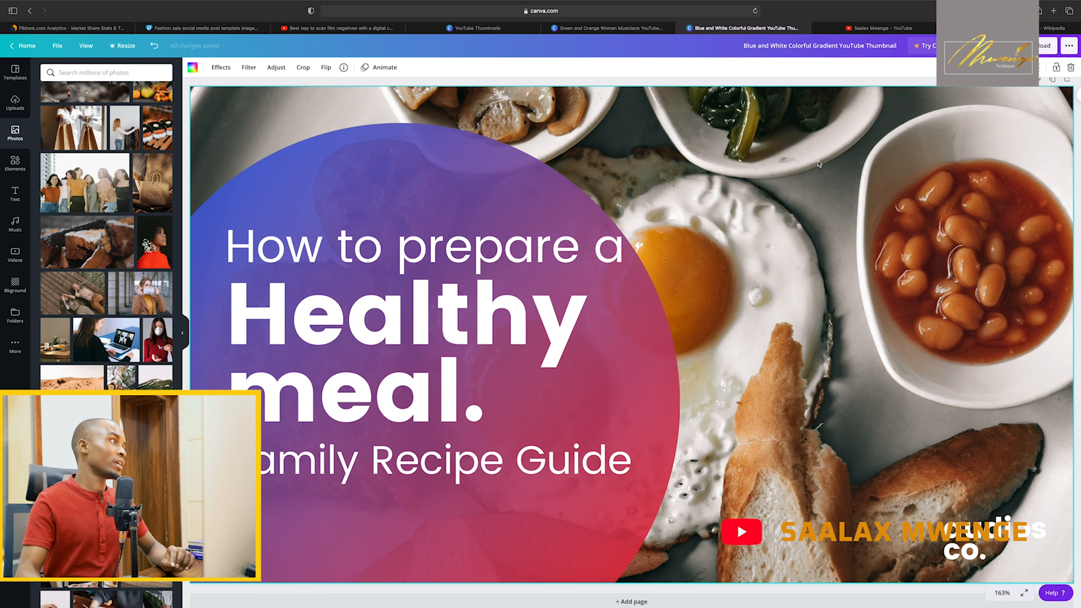
pyautogui.click(15, 72)
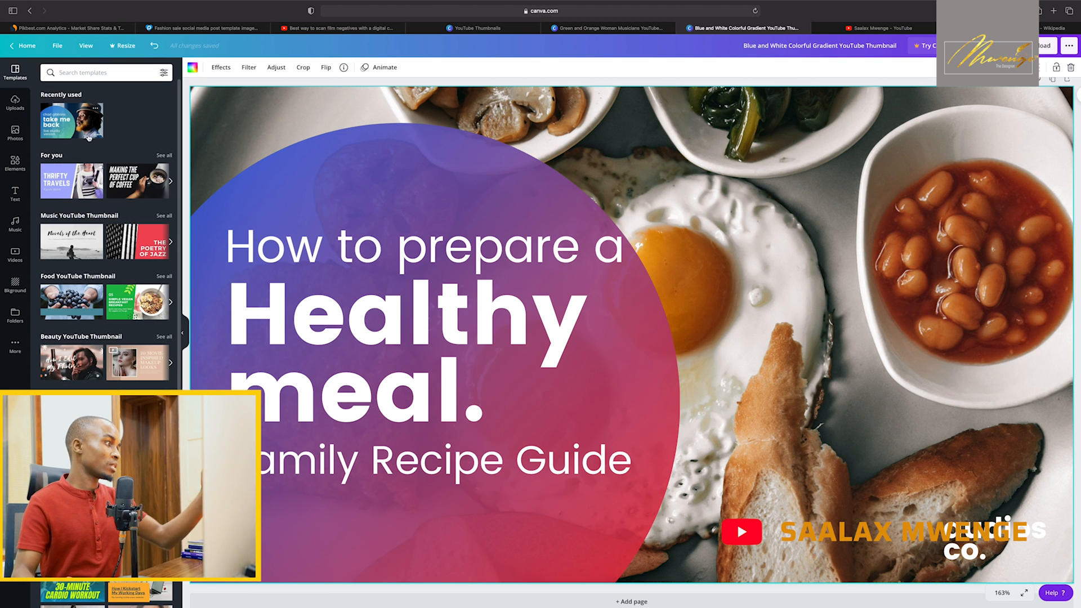
pyautogui.scroll(-2, 133, 239)
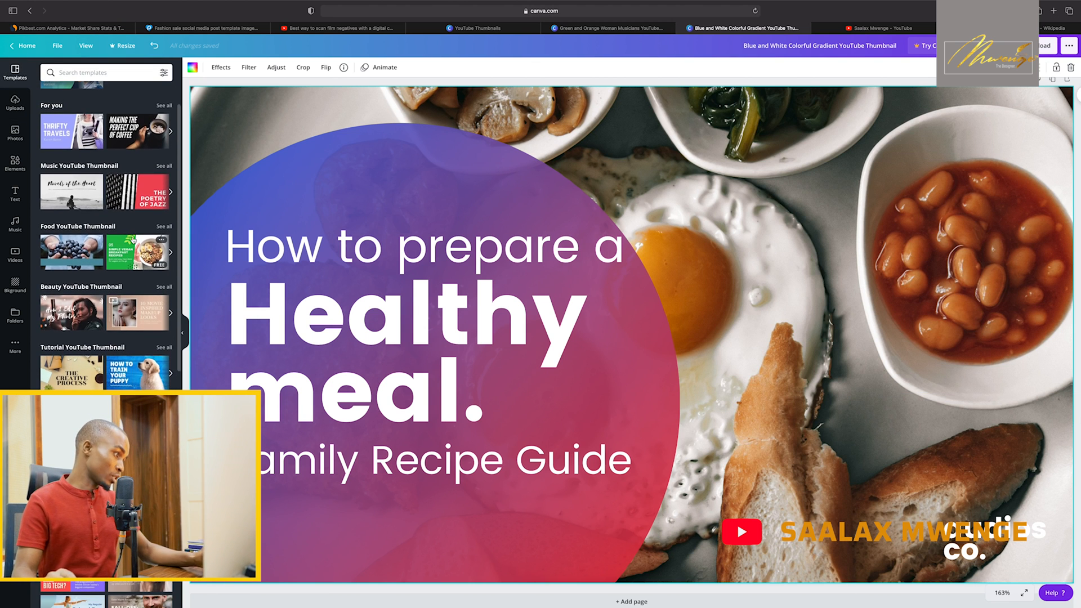
pyautogui.scroll(-15, 134, 239)
pyautogui.scroll(-6, 134, 239)
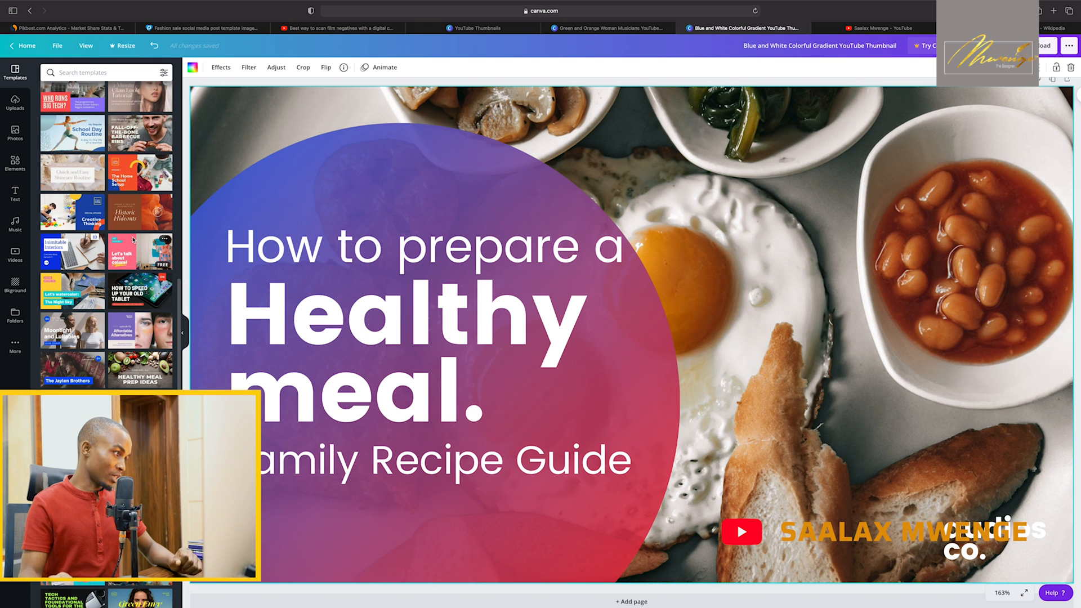
pyautogui.scroll(-5, 134, 239)
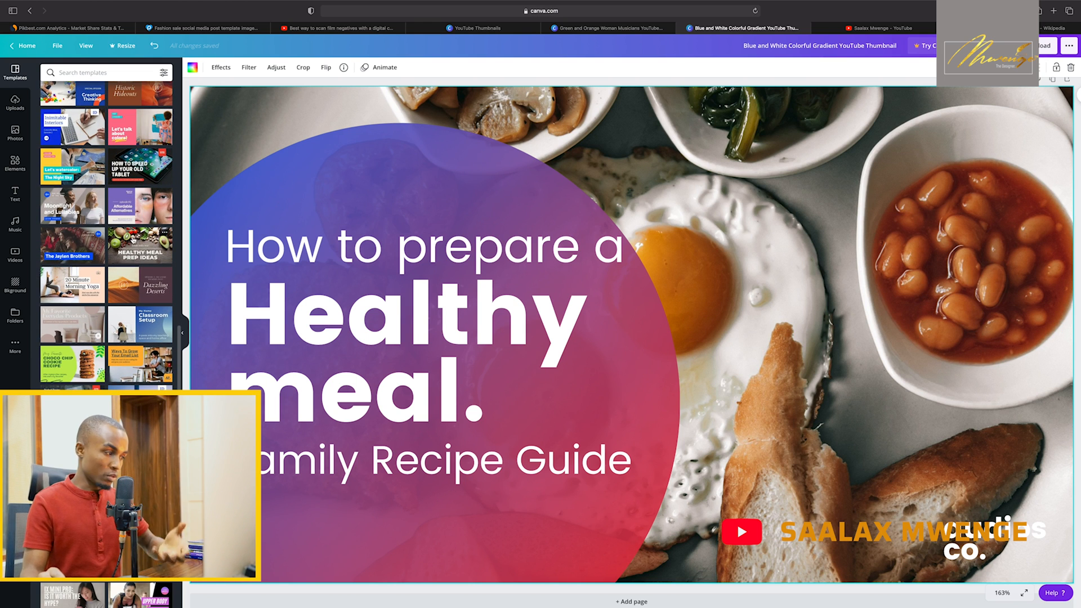
pyautogui.scroll(-9, 134, 239)
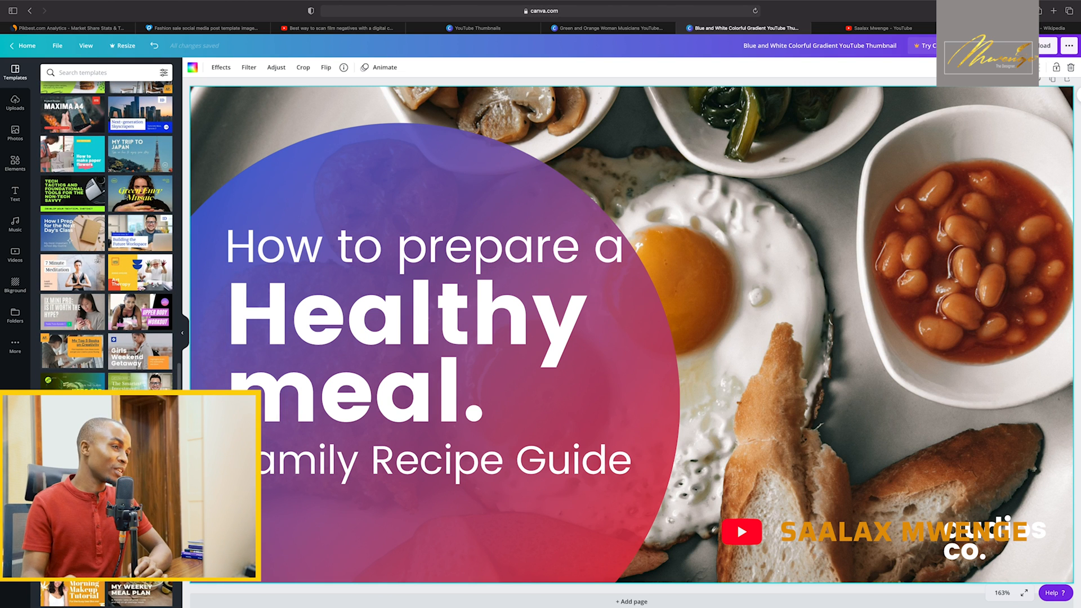
pyautogui.scroll(-2, 400, 574)
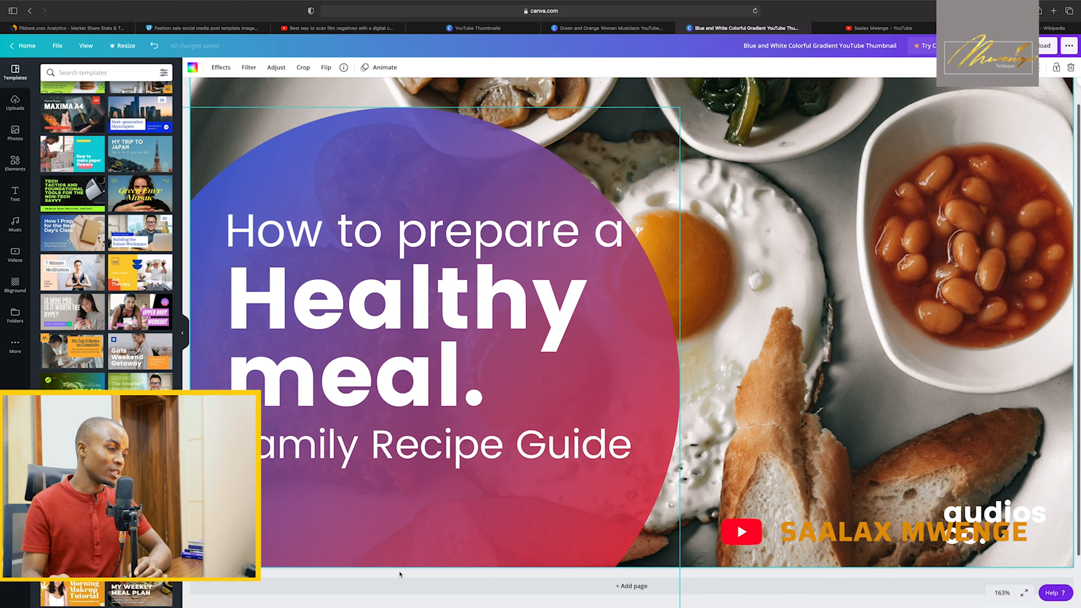
pyautogui.click(398, 587)
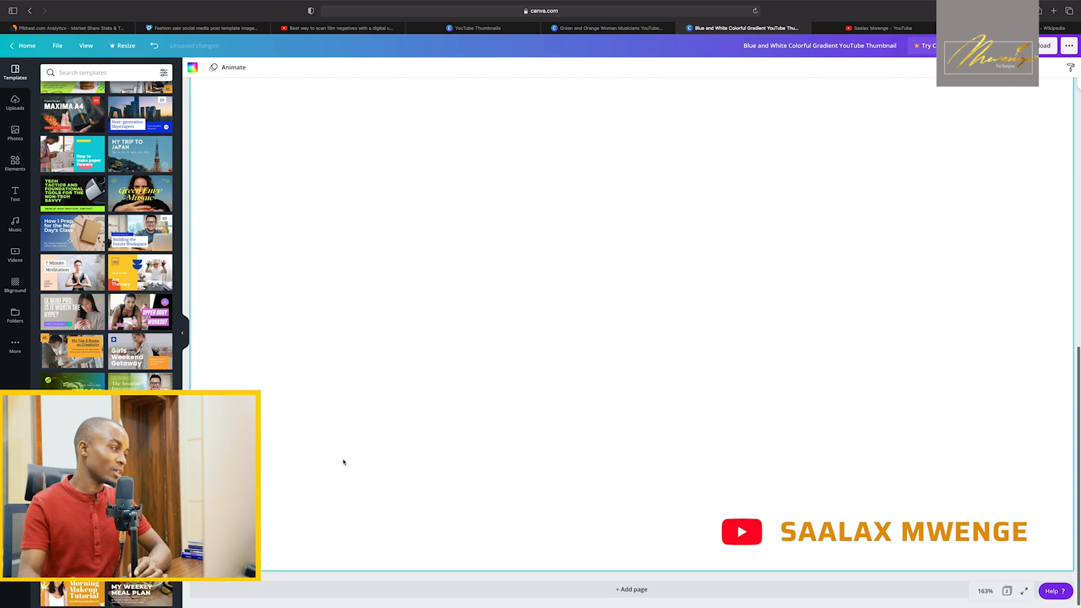
pyautogui.click(139, 470)
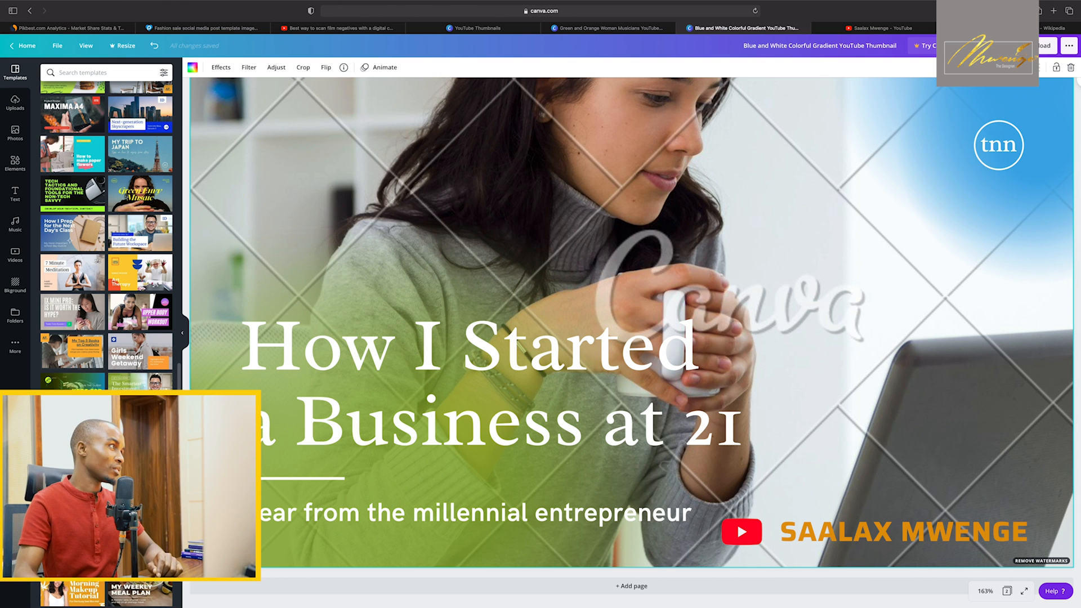
# Step: Replace the second page's watermarked background photo with the free stock photo of a woman on a laptop video call
pyautogui.click(15, 132)
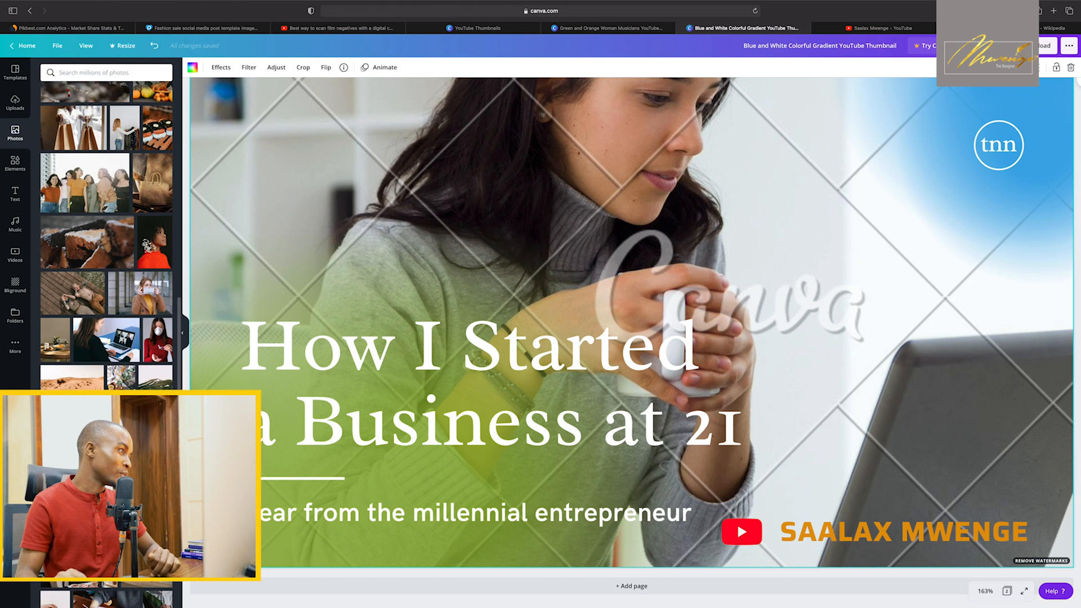
pyautogui.scroll(-1, 107, 315)
pyautogui.moveTo(107, 307); pyautogui.dragTo(253, 271)
pyautogui.moveTo(323, 254); pyautogui.dragTo(225, 125)
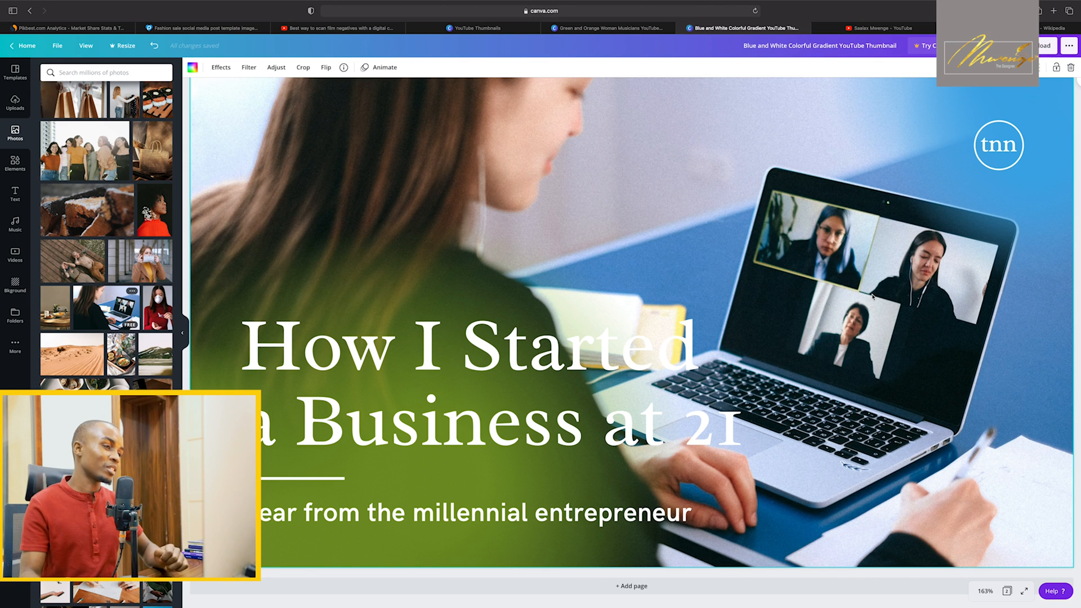
pyautogui.hscroll(1, 873, 296)
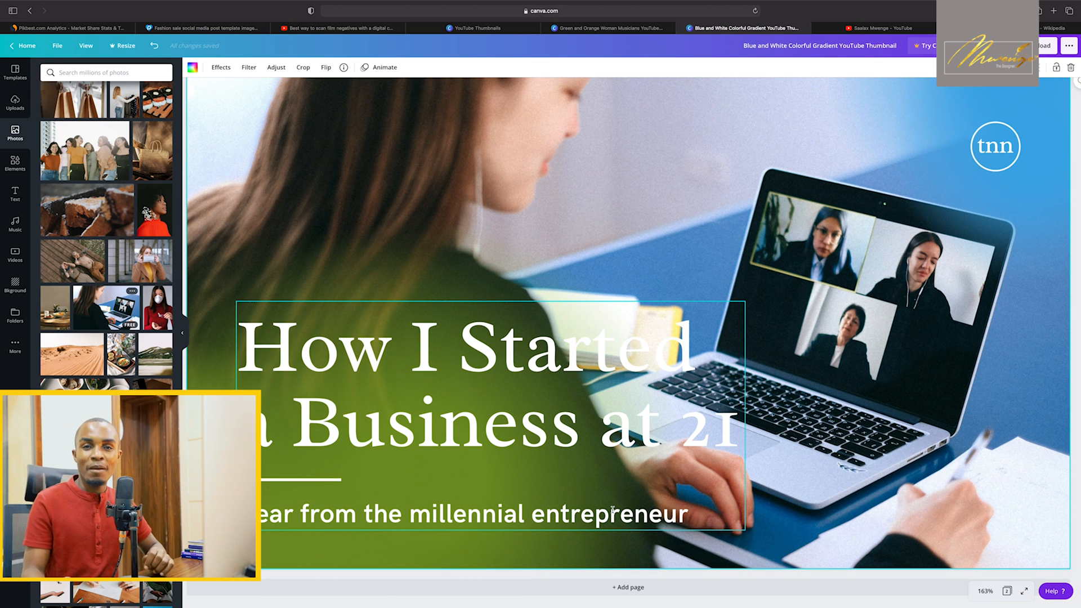